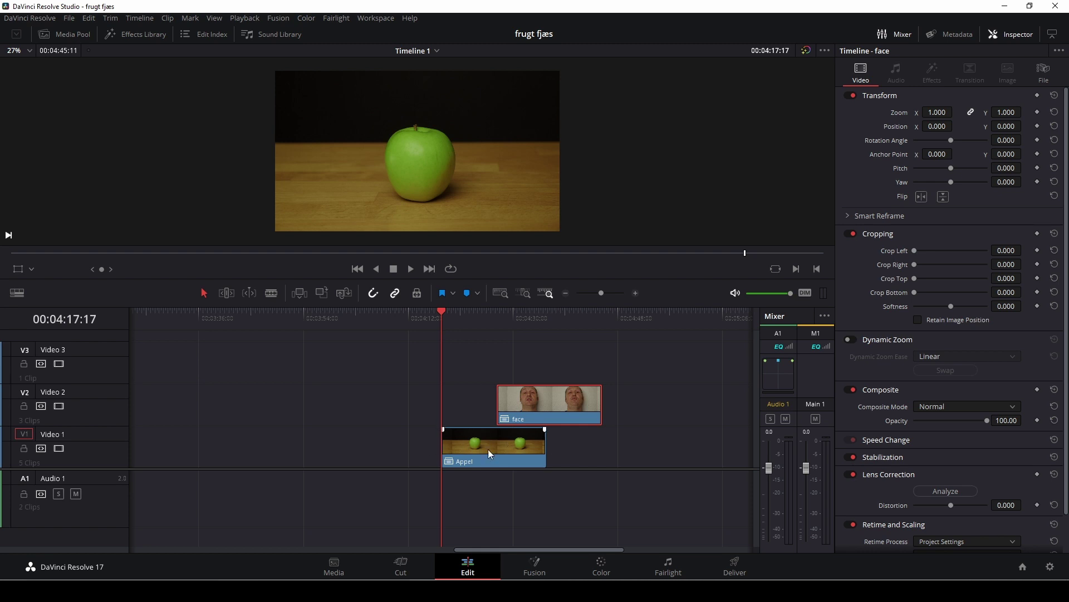
- Preview the timeline and align the face clip with the start of the Appel clip
key(space)
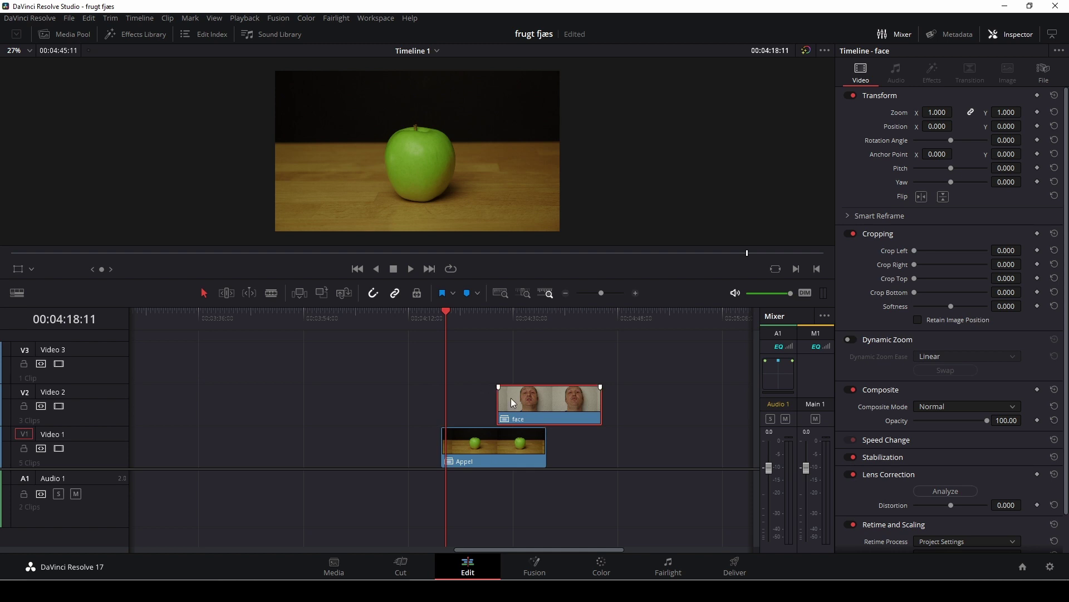
click(509, 315)
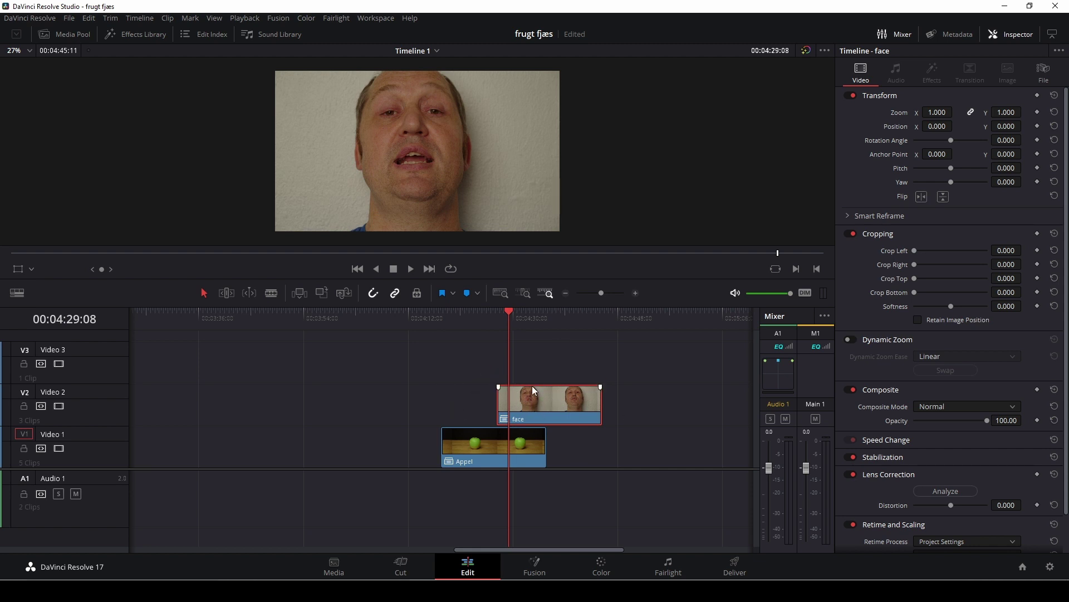
drag(533, 398, 487, 400)
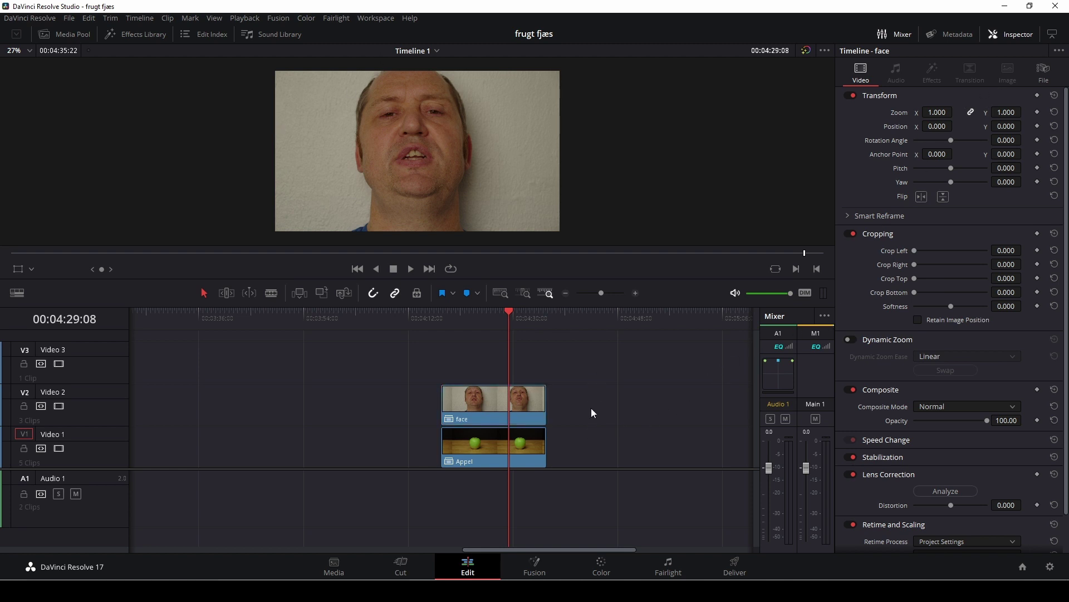
- Select the Appel and face clips and merge them into Fusion Clip 2, playhead at its start
drag(586, 376, 526, 457)
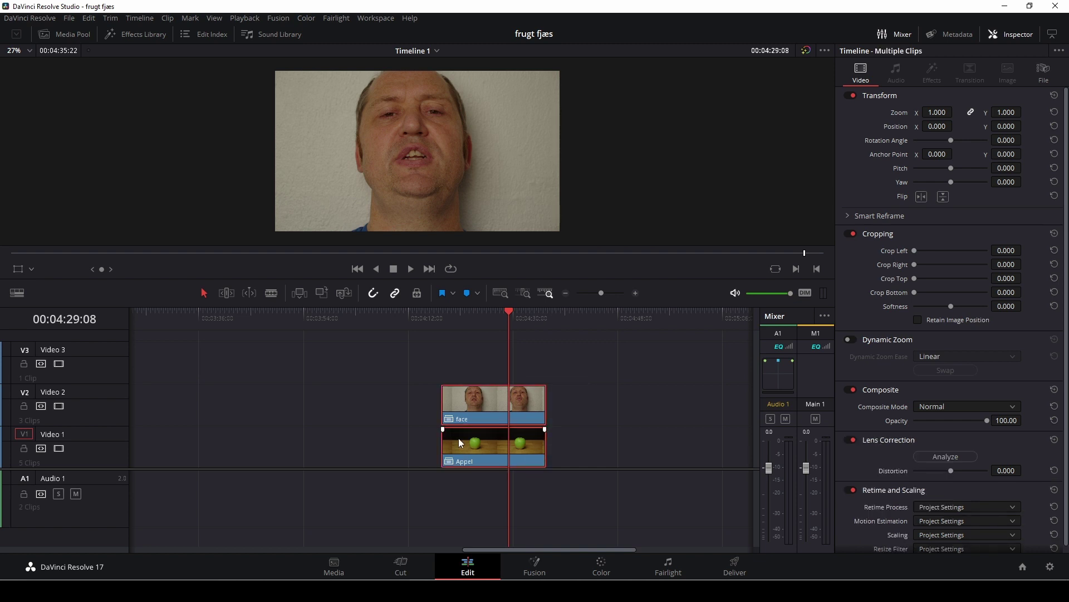
right_click(469, 401)
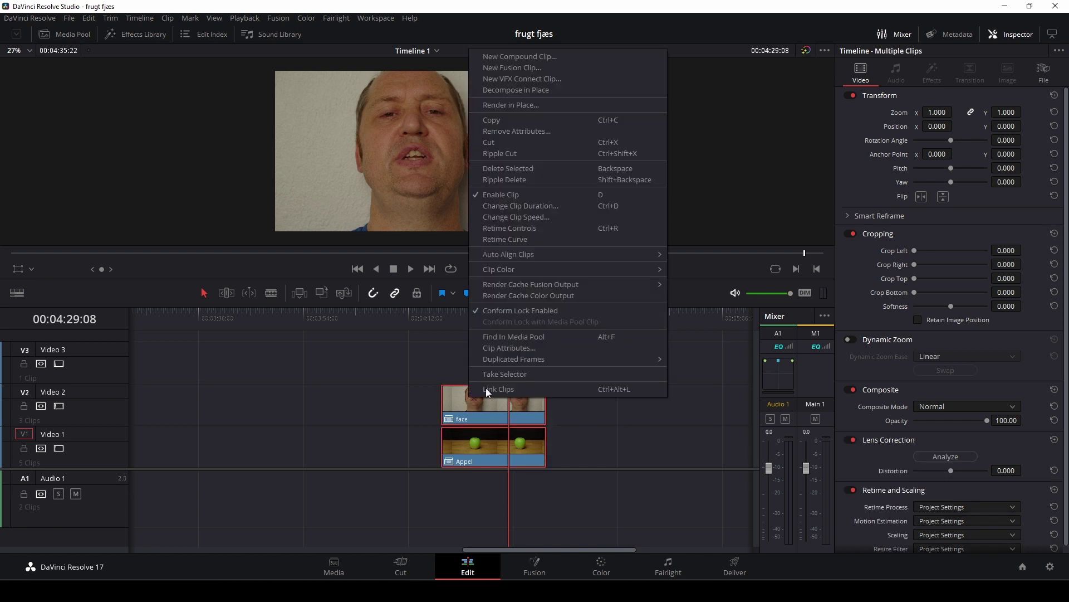
click(510, 67)
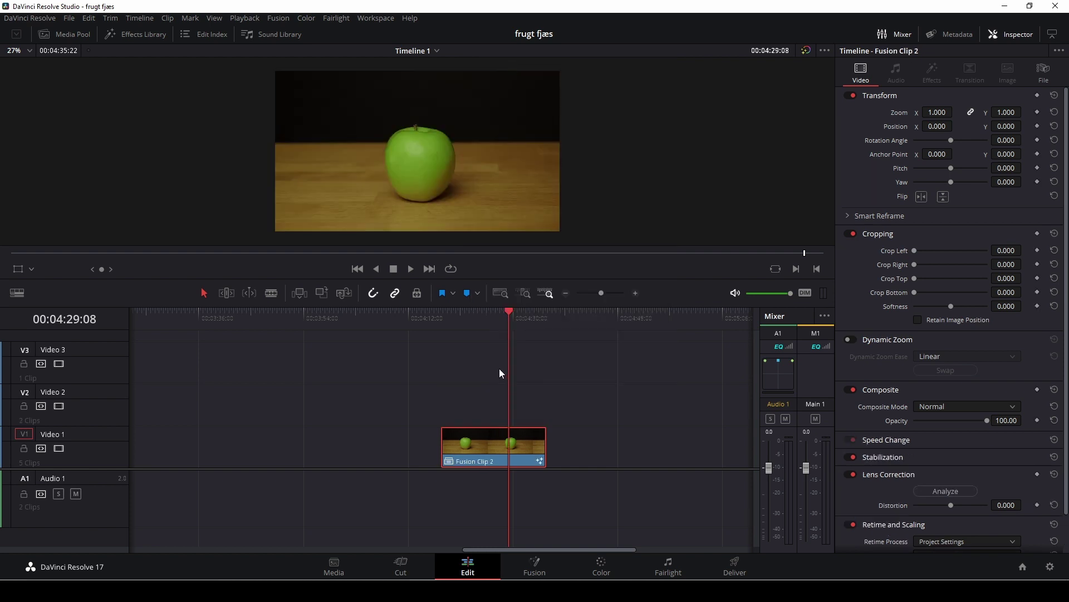
click(446, 325)
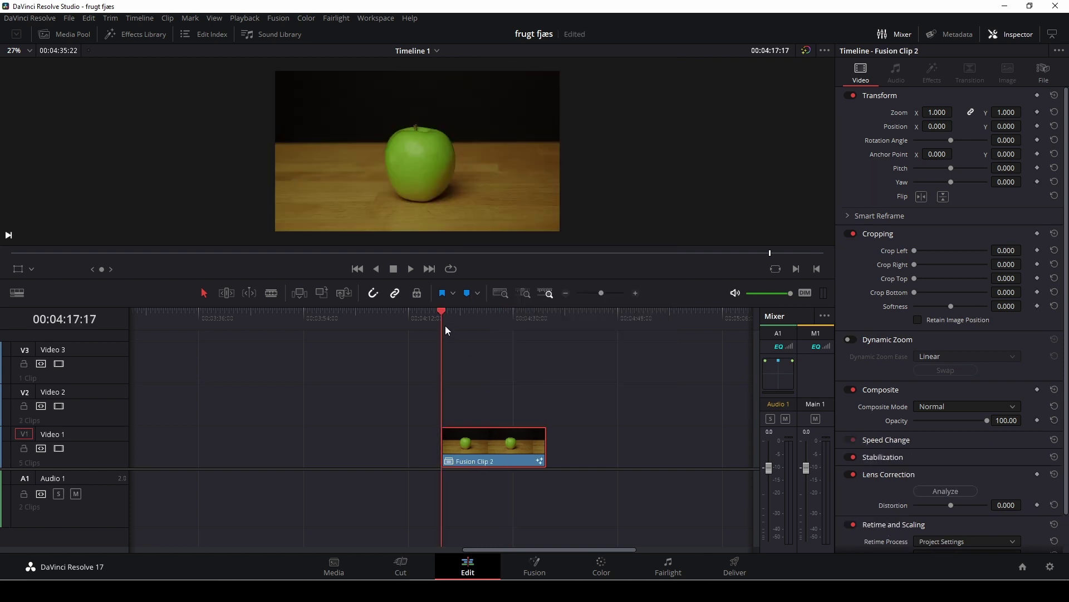
- On the Fusion page, rearrange MediaOut1, Merge1 and MediaIn1 so MediaIn1 sits above Merge1
click(539, 565)
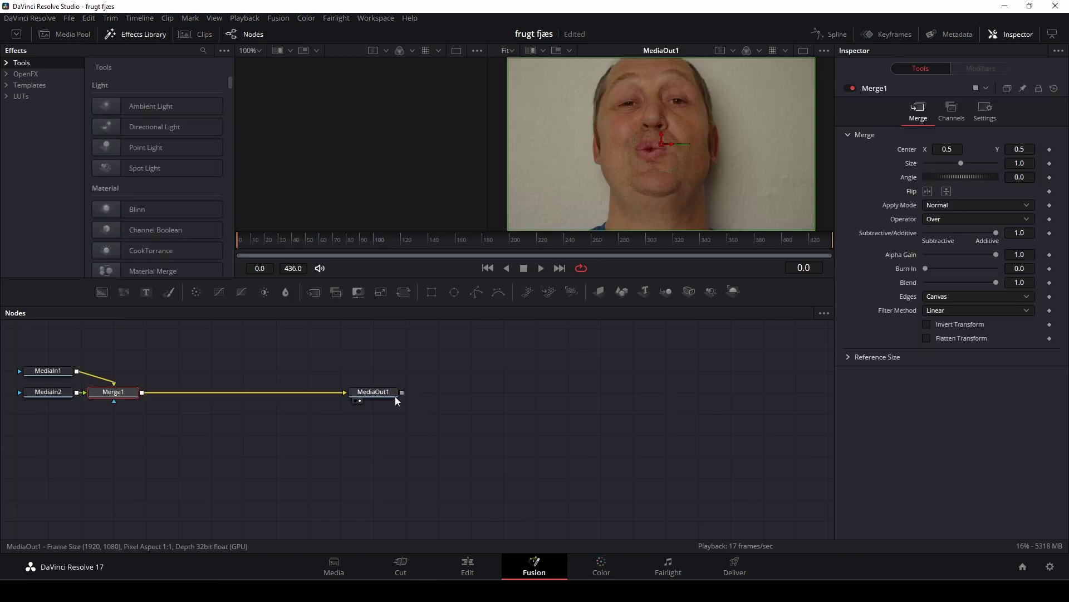
drag(384, 395, 502, 407)
drag(121, 396, 280, 418)
mouse_move(56, 378)
mouse_down()
mouse_move(100, 378)
mouse_move(56, 378)
mouse_up()
drag(55, 378, 432, 136)
drag(51, 372, 315, 351)
drag(291, 416, 341, 433)
- Rename MediaIn1 to 'appel', tidy the output and MediaIn2 nodes, and show MediaIn2 in the left viewer
click(308, 350)
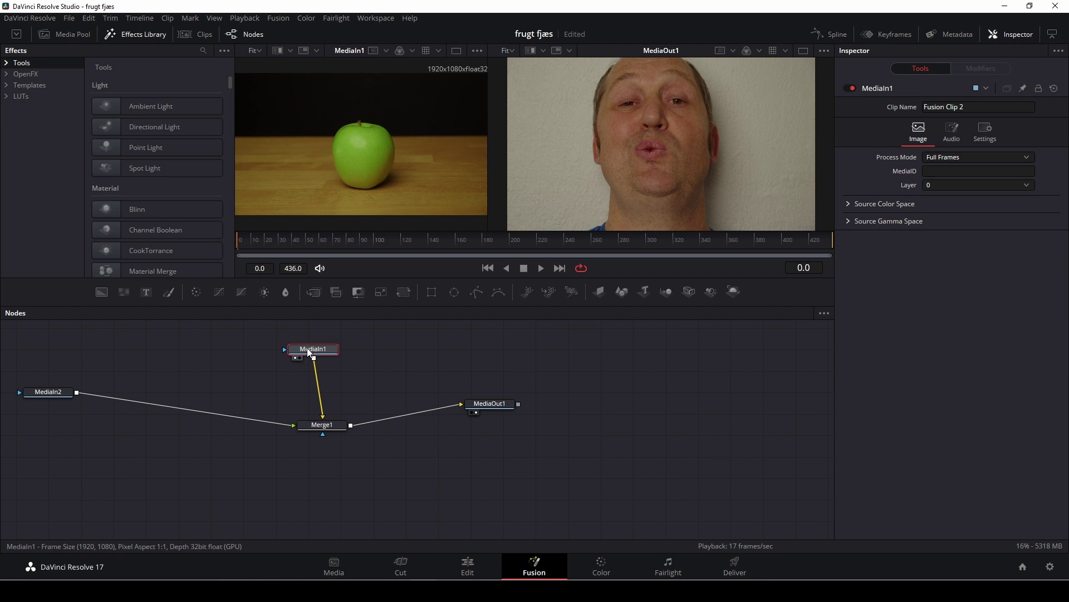
key(F2)
key(BackSpace)
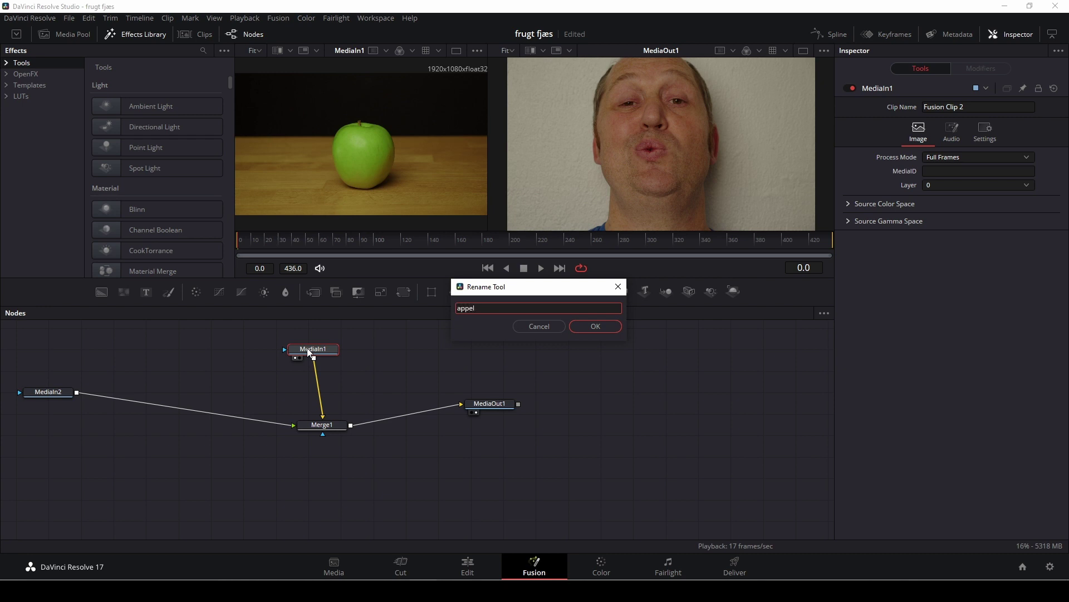
click(609, 325)
drag(482, 402, 539, 405)
drag(46, 395, 103, 407)
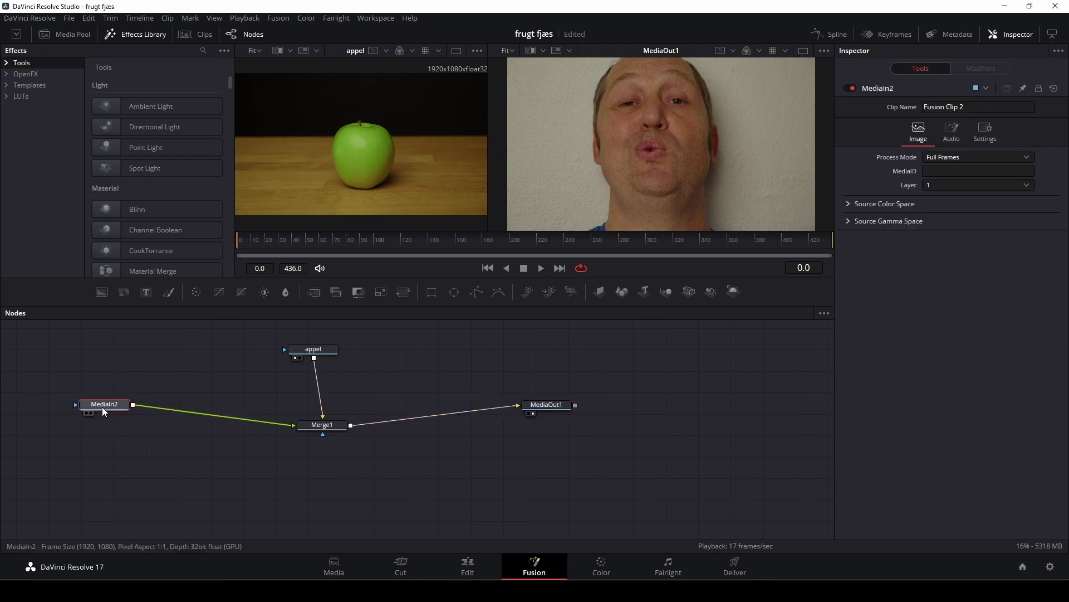
key(1)
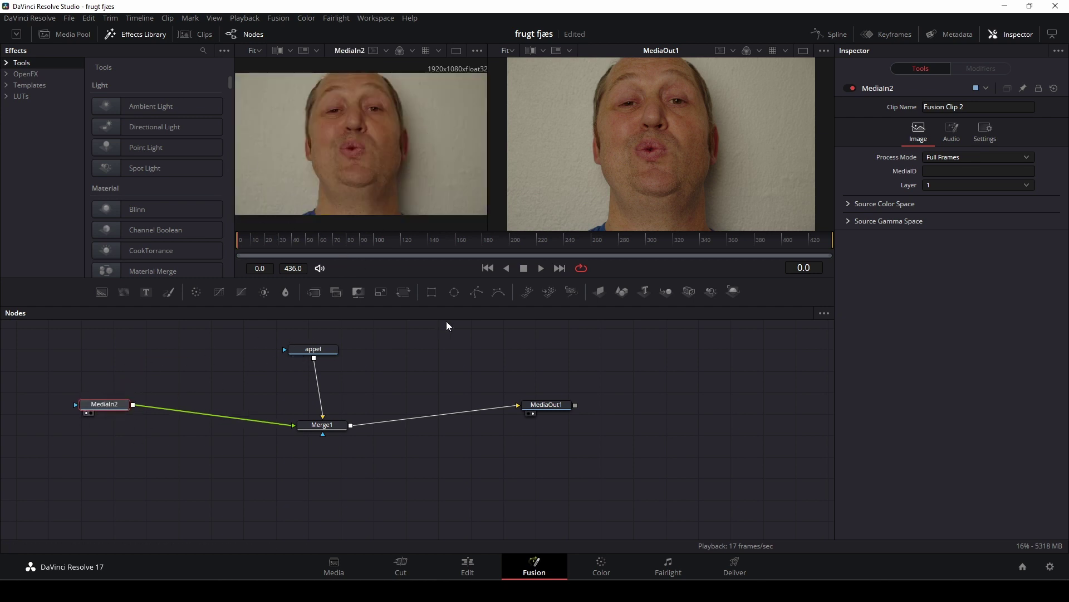
- Add Polygon1–Polygon3 mask nodes on MediaIn2, rearrange the nodes, and unlink Polygon3 from MediaIn2
click(478, 293)
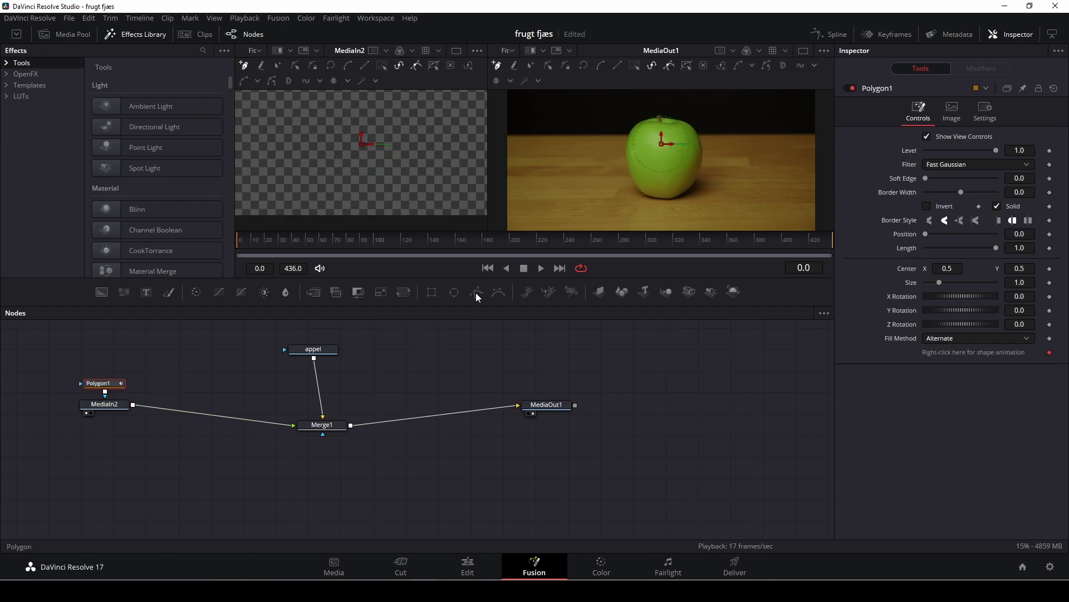
click(478, 295)
click(478, 295)
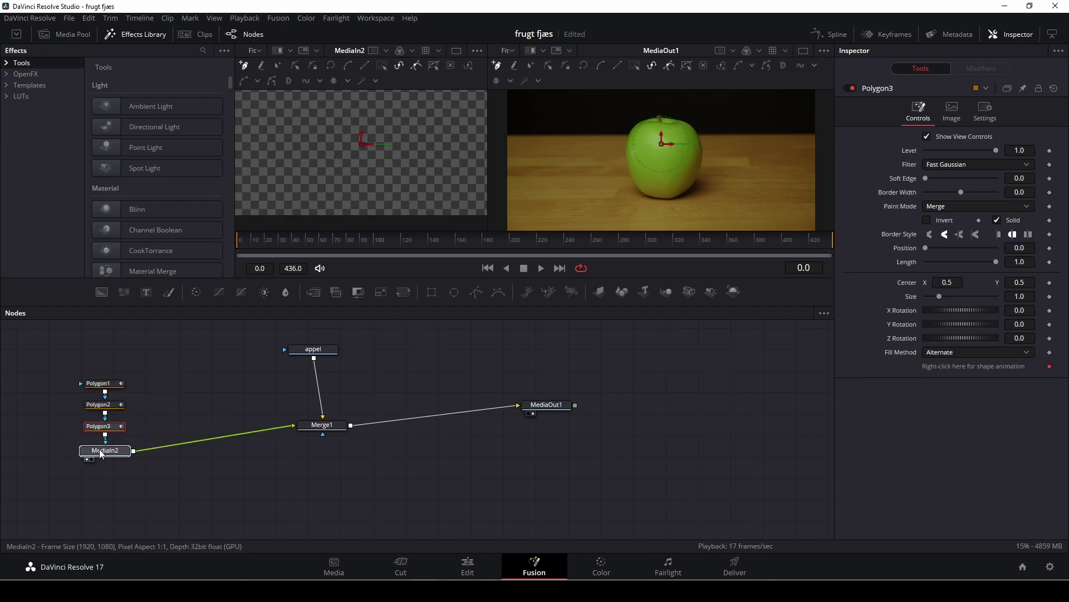
drag(101, 456, 99, 477)
drag(341, 427, 364, 457)
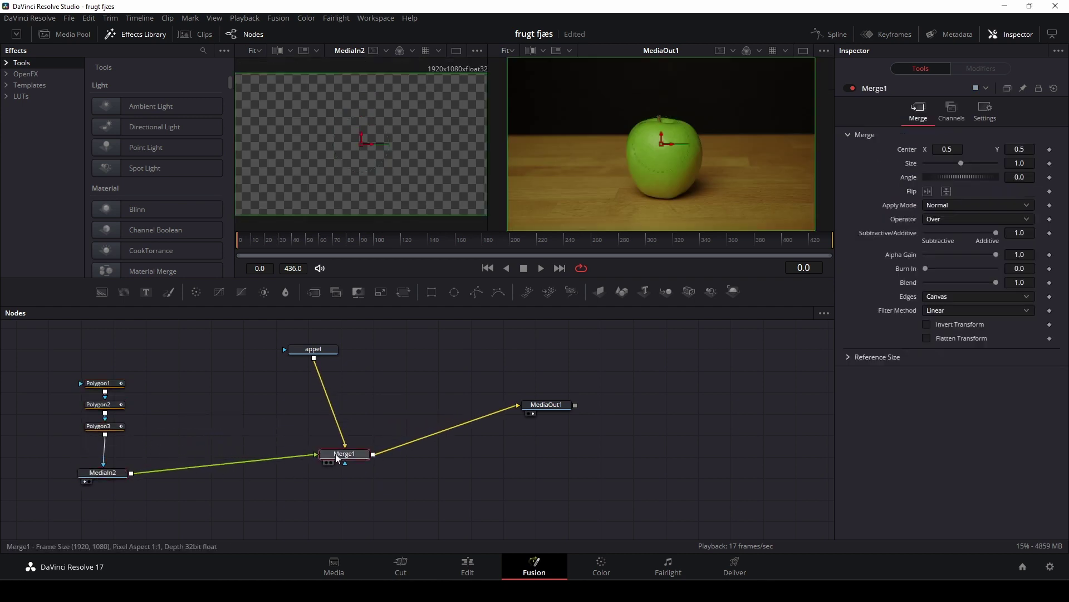
click(103, 383)
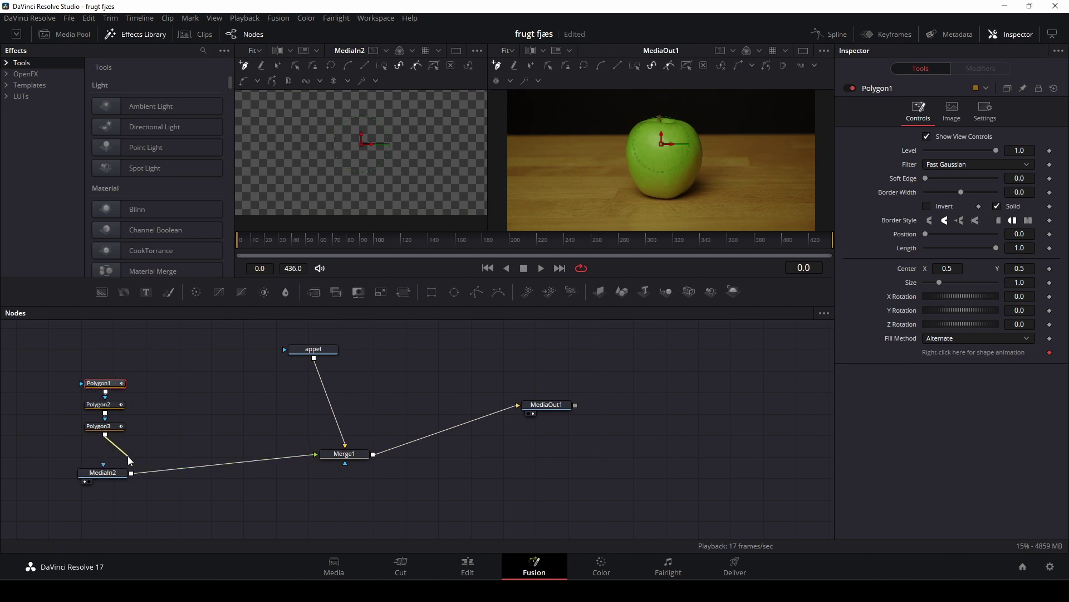
drag(128, 456, 128, 456)
drag(117, 388, 117, 366)
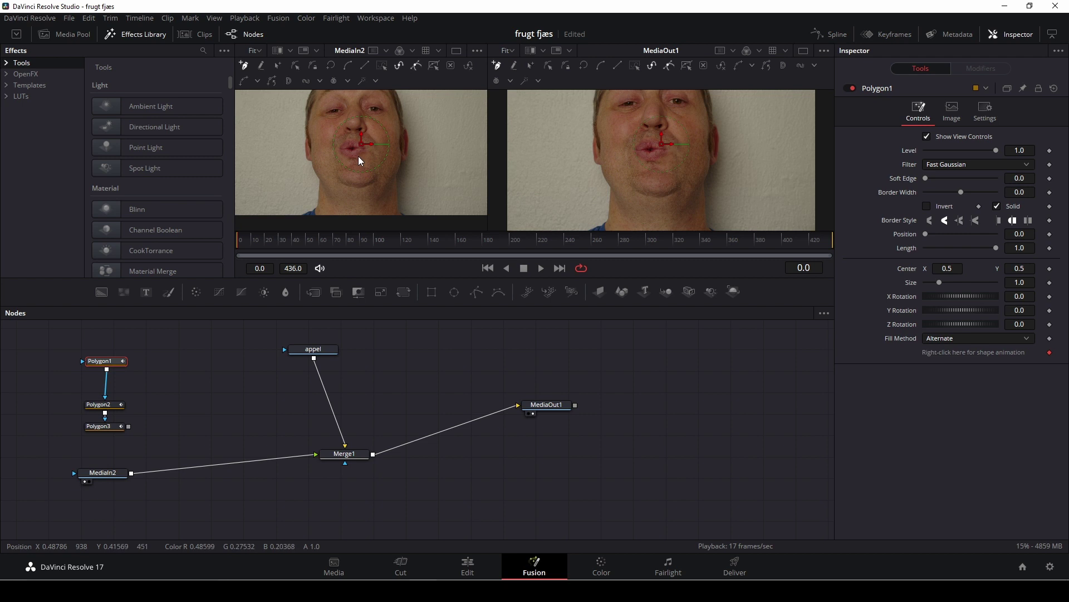
- Zoom the viewer and trace a closed Polygon1 outline around the left eye
scroll(360, 161, up, 3)
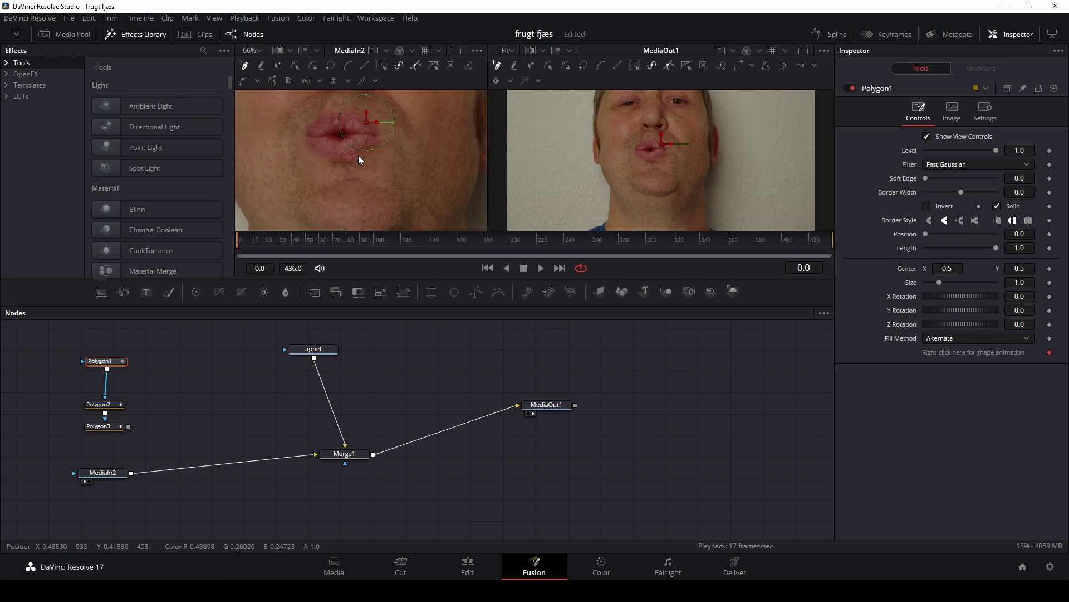
scroll(360, 161, down, 2)
scroll(361, 161, up, 3)
scroll(360, 160, down, 5)
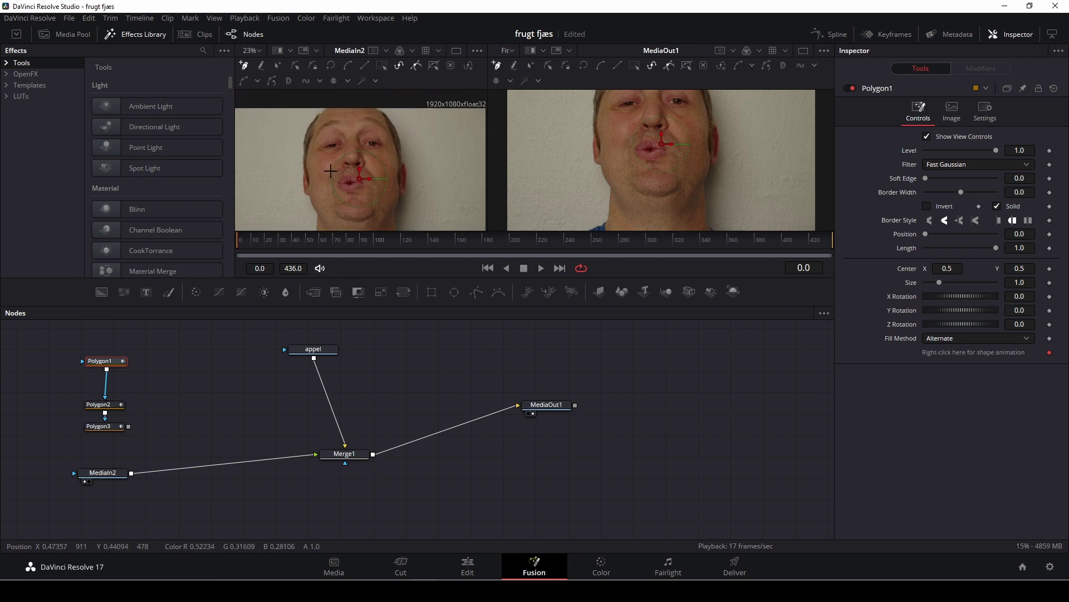
scroll(328, 168, up, 5)
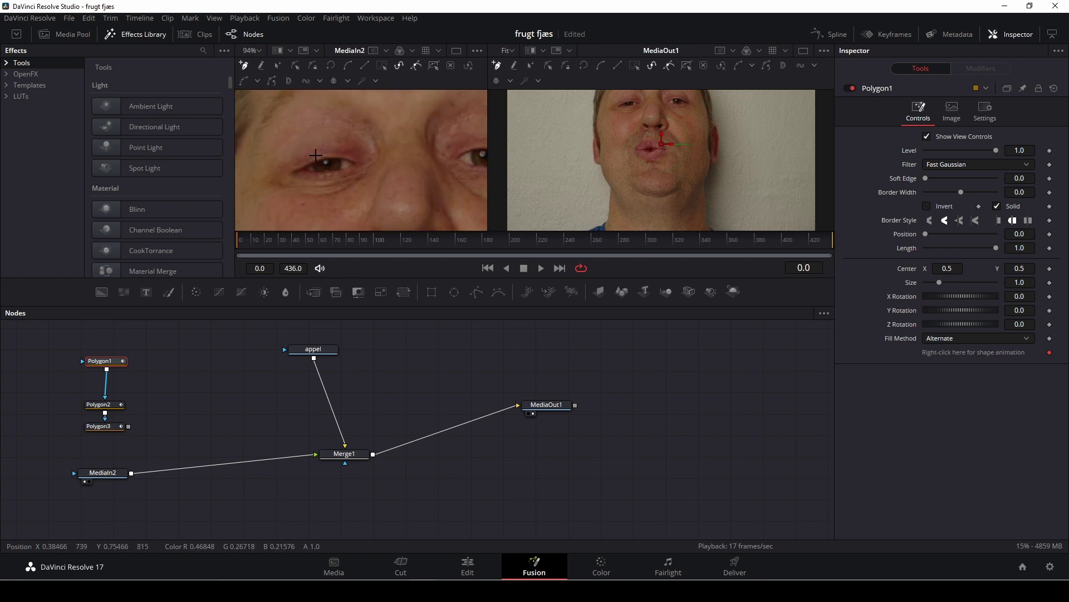
click(259, 138)
click(274, 114)
click(294, 110)
click(313, 108)
click(372, 109)
click(393, 158)
click(331, 213)
click(271, 213)
click(252, 190)
click(259, 139)
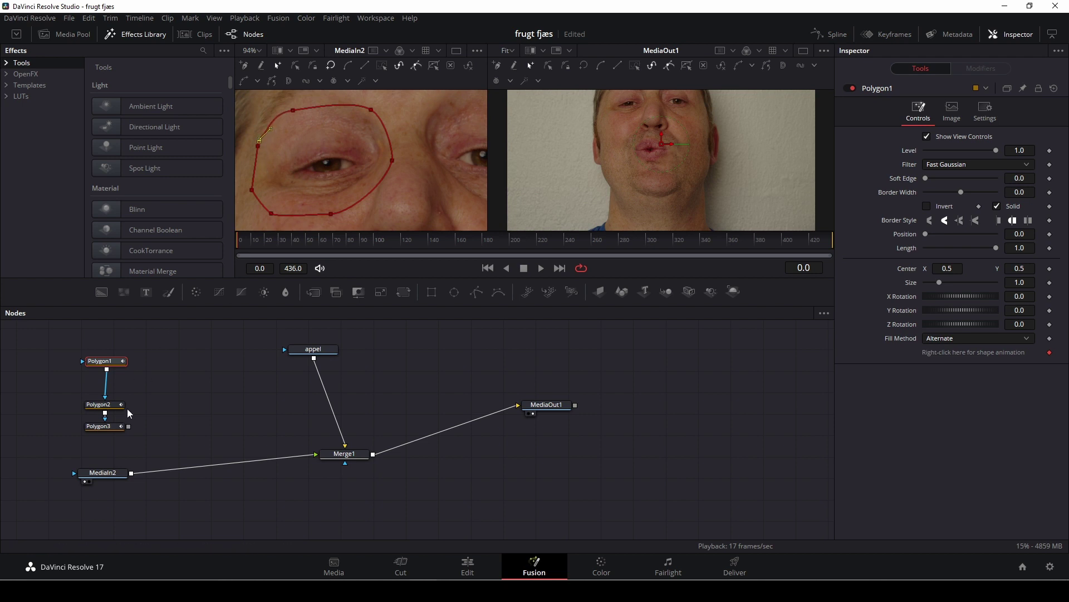
- With Polygon2, trace outline points around the right eye and brow
click(111, 405)
drag(375, 167, 307, 174)
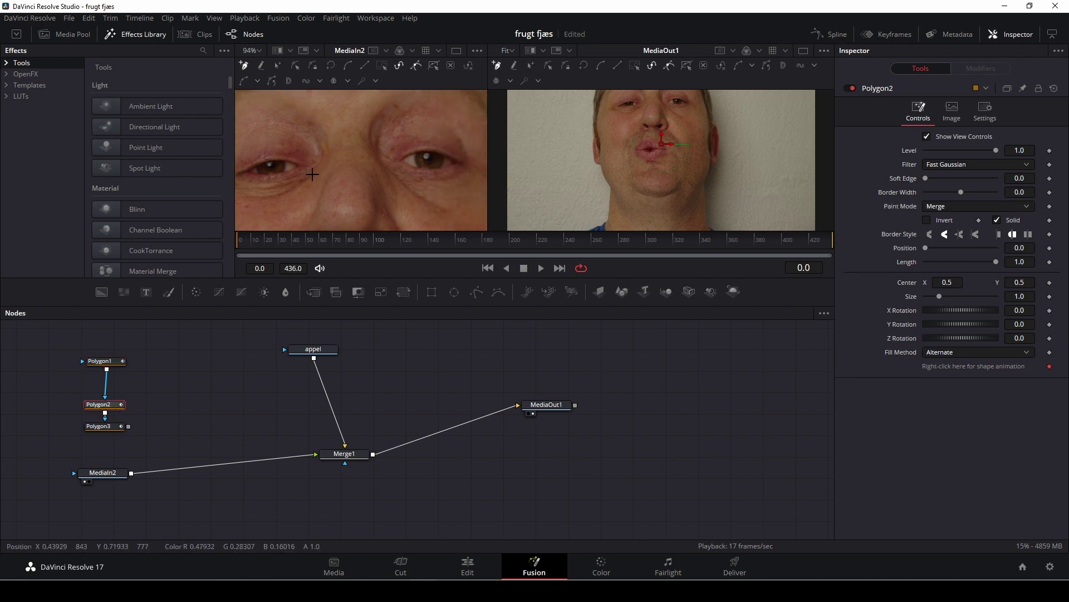
click(345, 117)
click(406, 97)
click(449, 117)
click(466, 155)
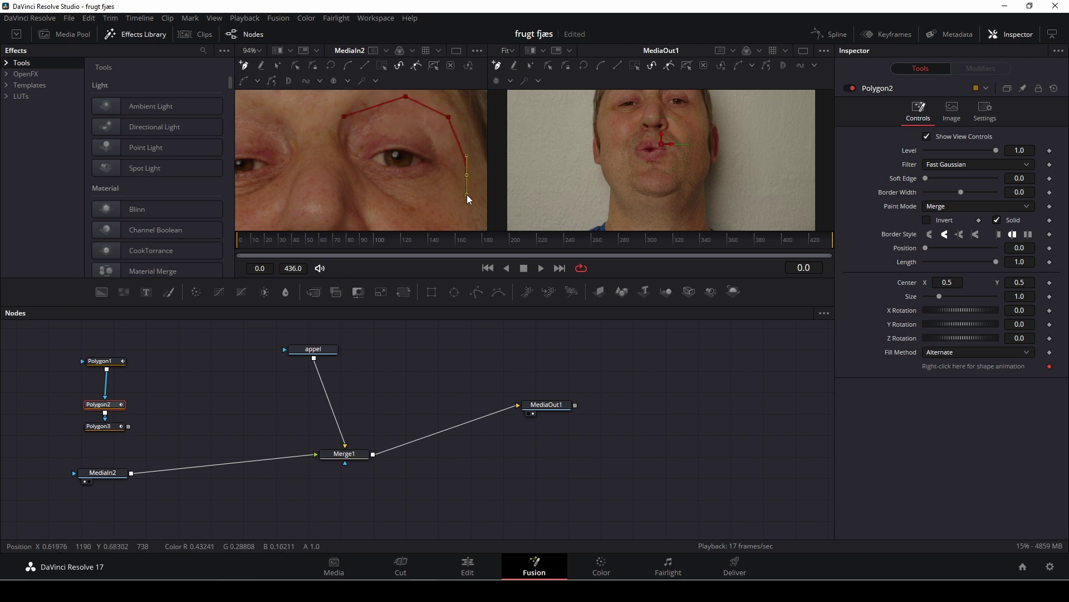
click(413, 206)
click(363, 193)
click(342, 168)
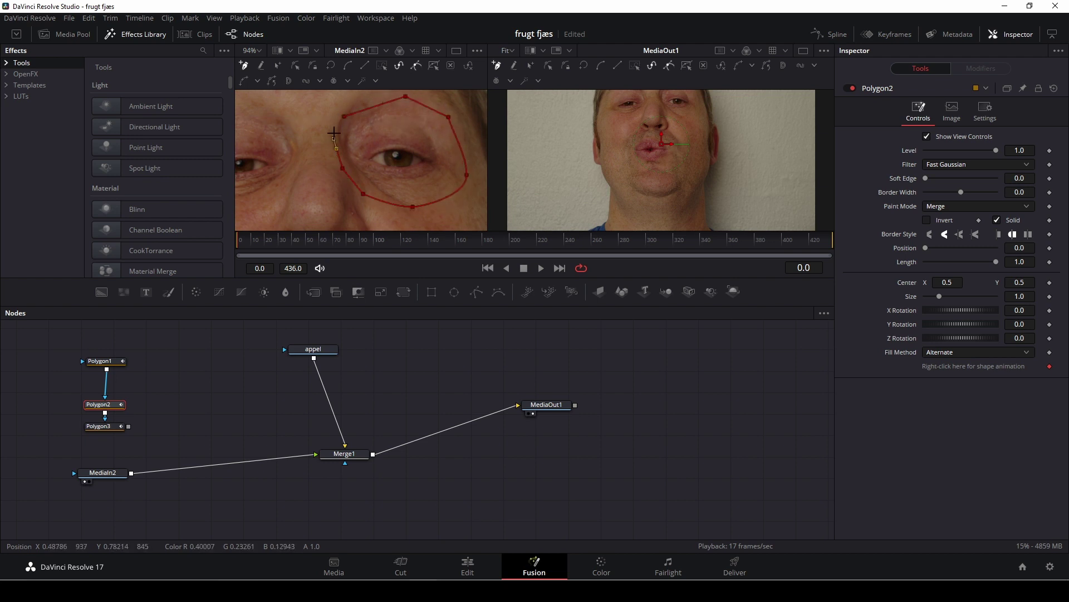
- Close the Polygon2 eye outline, then trace a closed Polygon3 outline around the lips
click(343, 118)
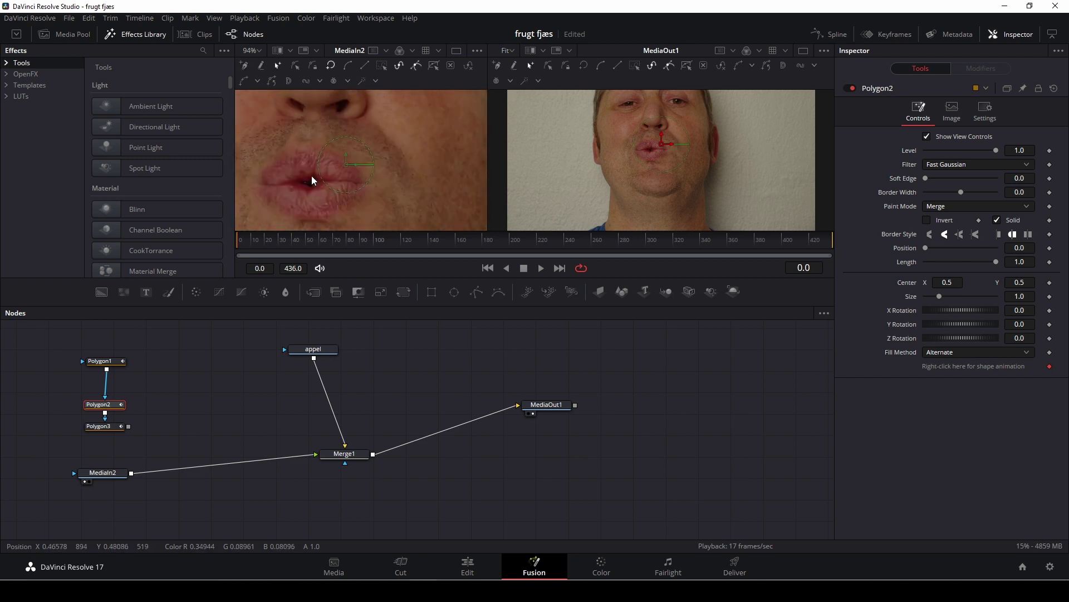
click(114, 428)
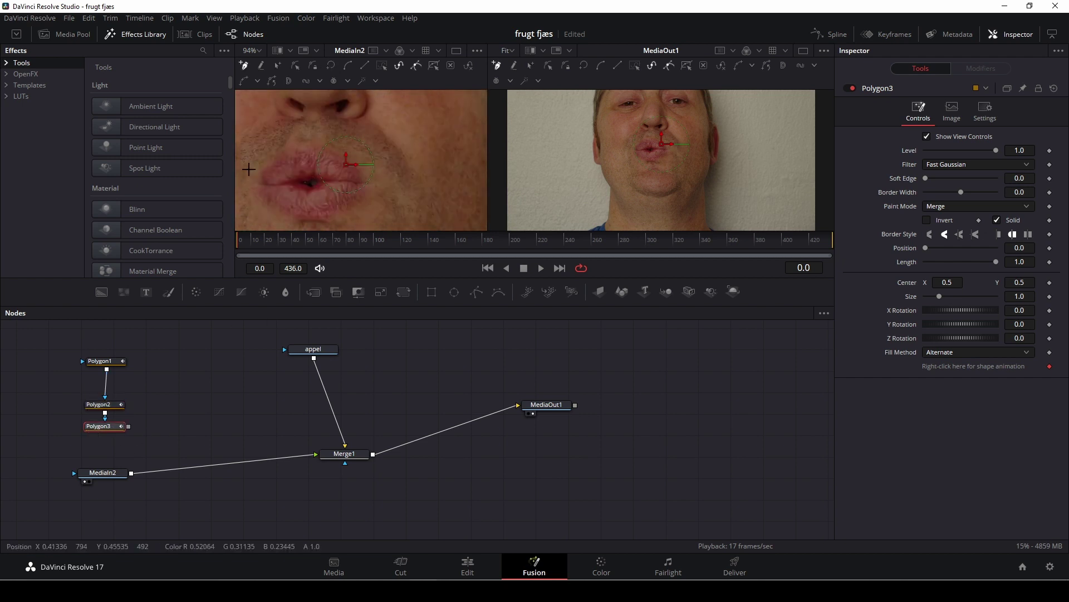
scroll(321, 173, down, 2)
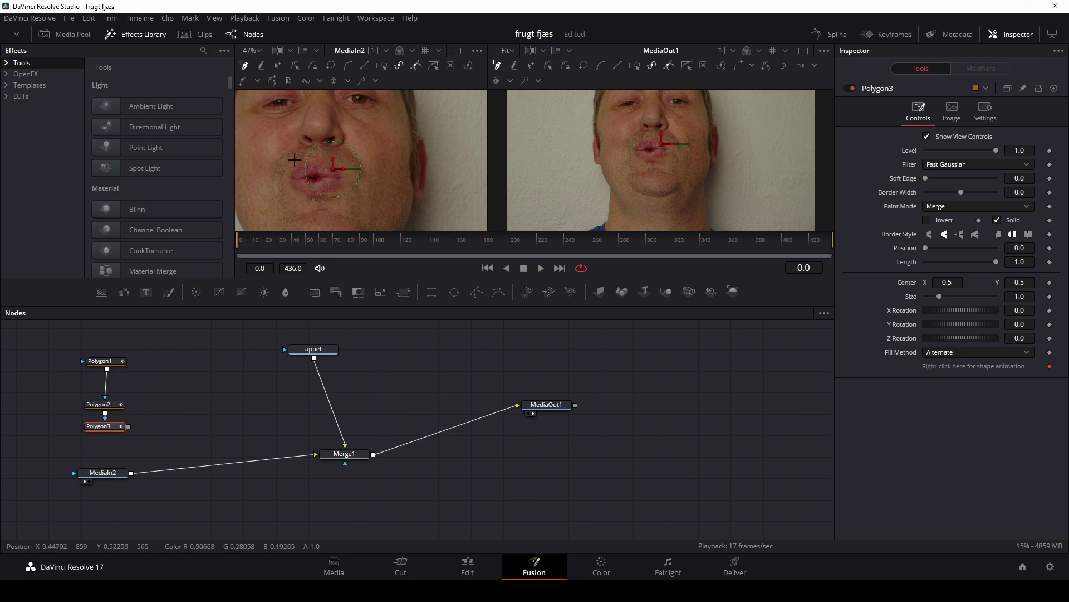
drag(277, 161, 327, 162)
click(360, 174)
click(359, 190)
click(322, 215)
click(282, 212)
click(273, 197)
click(271, 177)
click(277, 162)
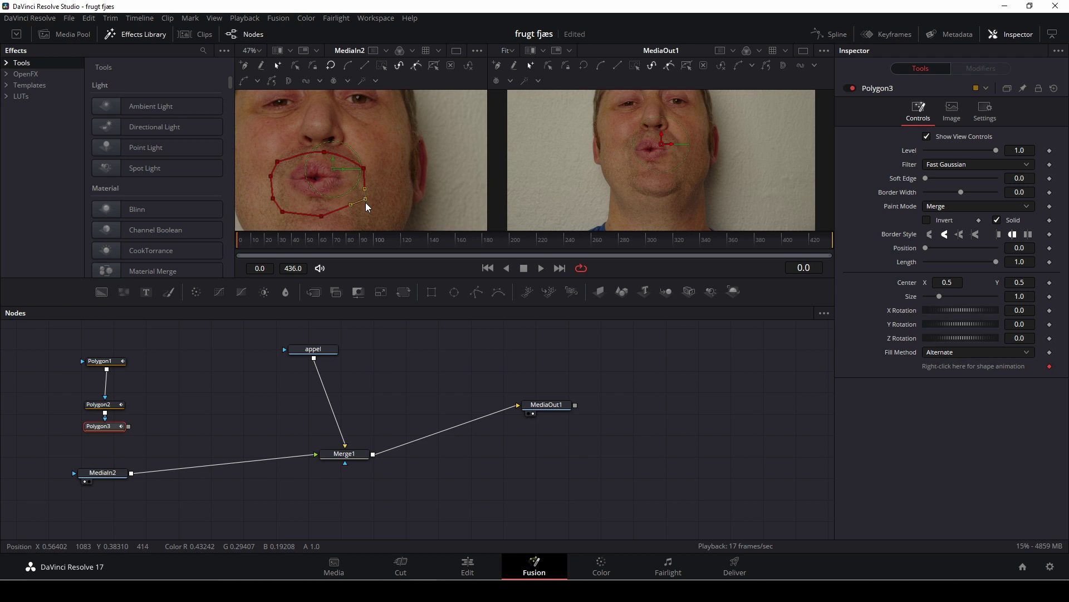
drag(129, 430, 113, 472)
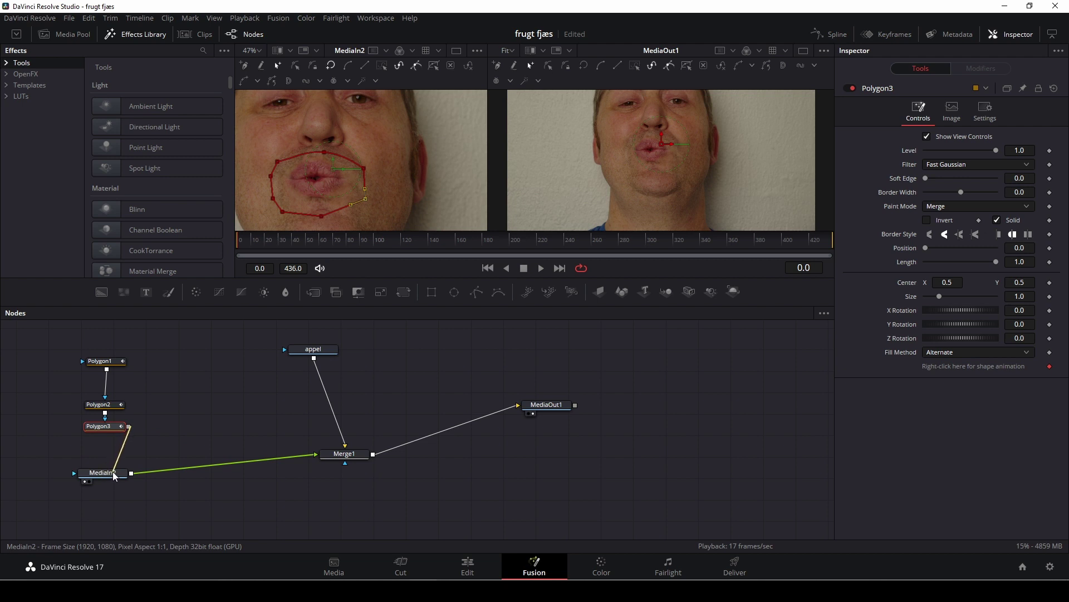
- Connect the Polygon3 mask chain to MediaIn2's mask input and save the project
drag(114, 475, 114, 474)
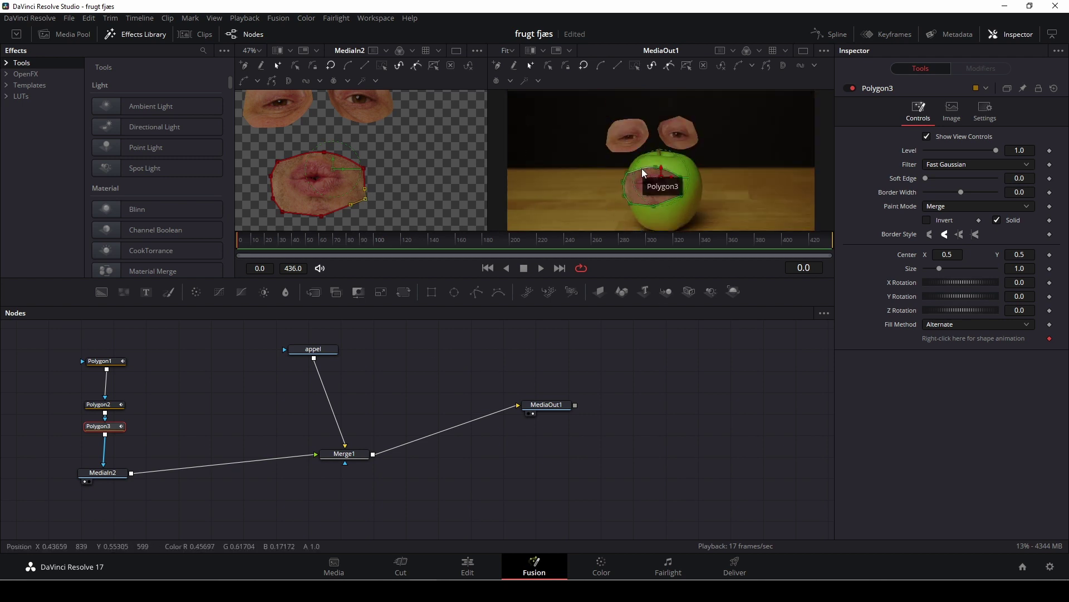
key(ctrl+s)
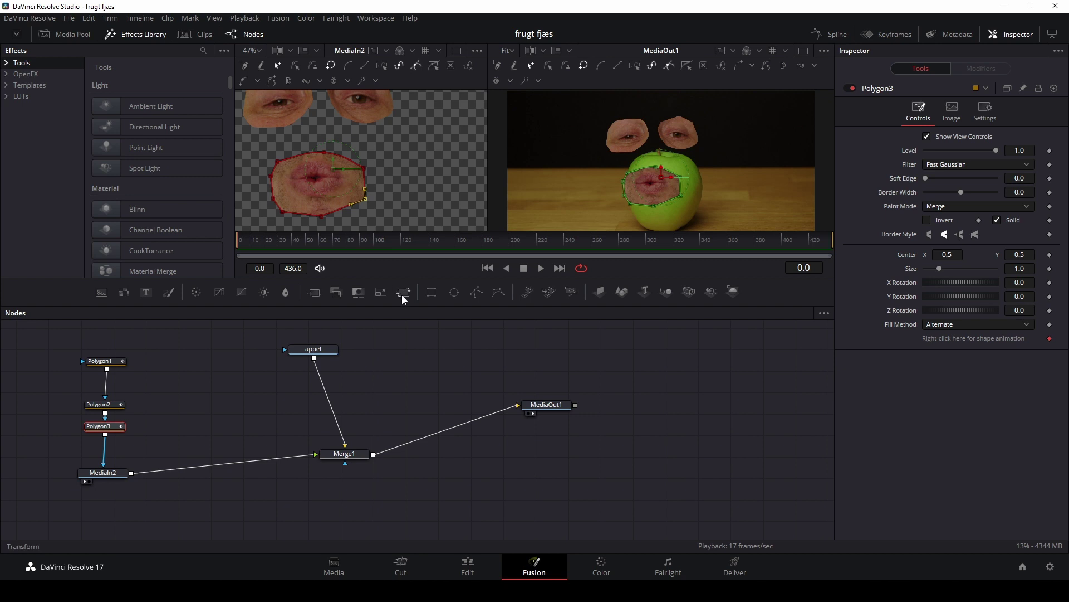
- Insert Transform1 between MediaIn2 and Merge1, set Size 0.66, and move the features onto the apple
drag(402, 293, 180, 474)
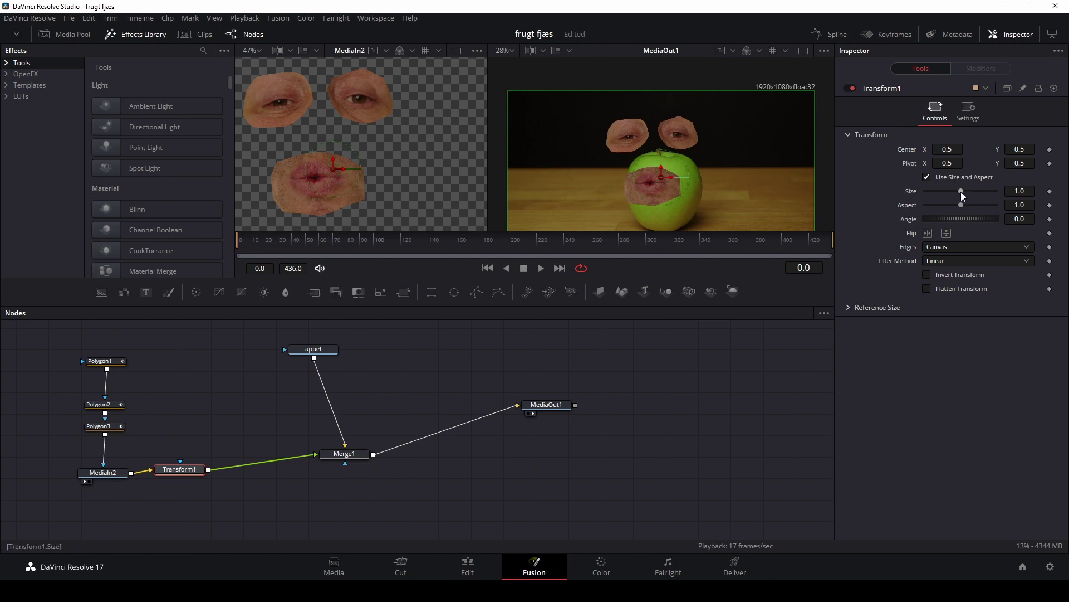
drag(961, 192, 948, 192)
drag(662, 178, 671, 204)
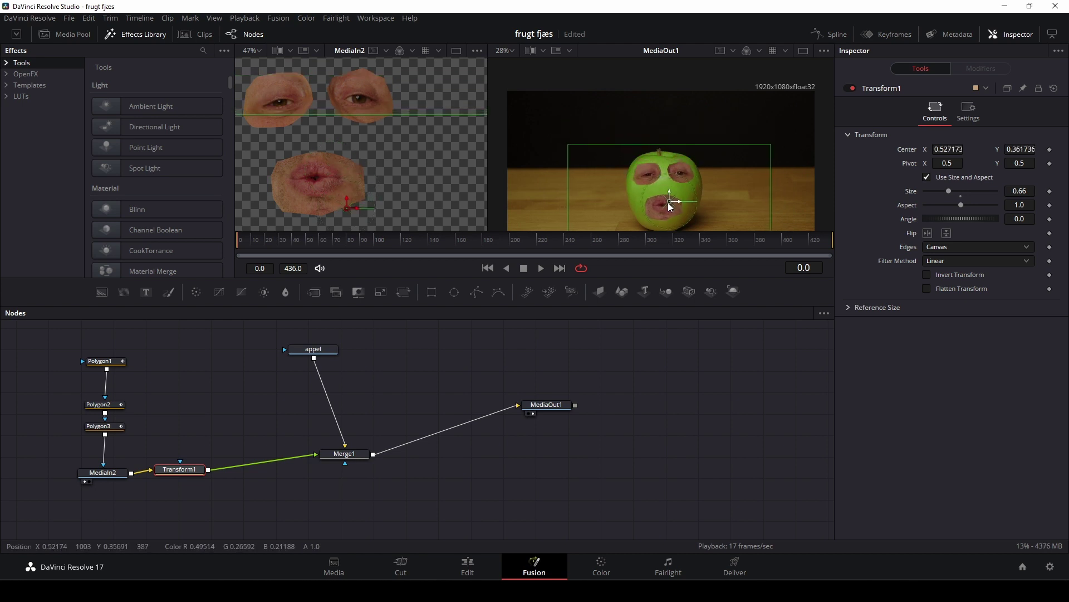
key(ctrl+f)
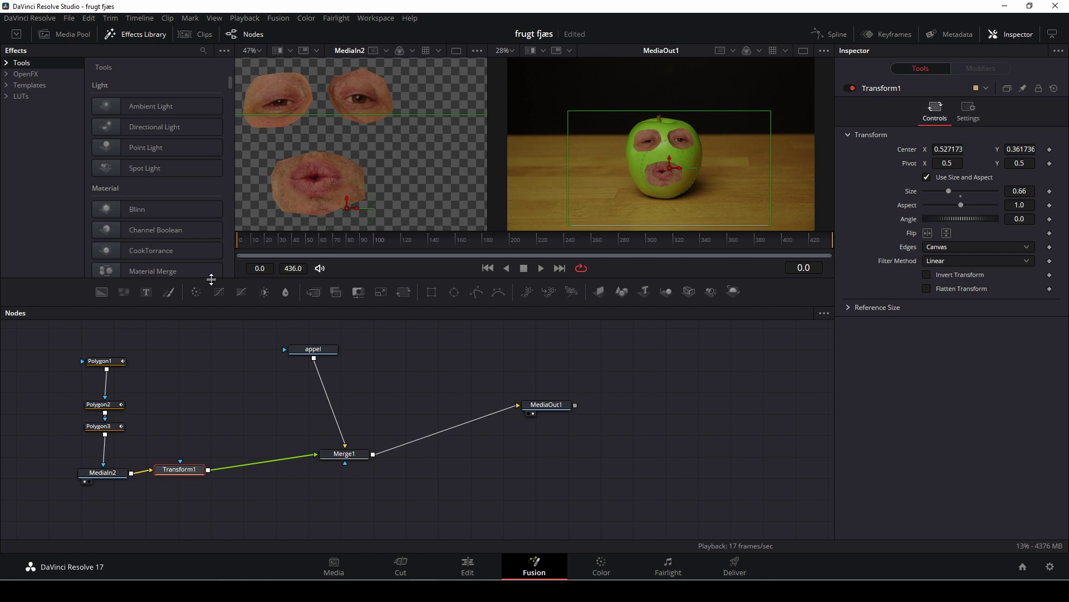
- Add ColorCorrector1 after Transform1 and tint the features green with Hue 0.11, Saturation 0.86
drag(195, 290, 263, 468)
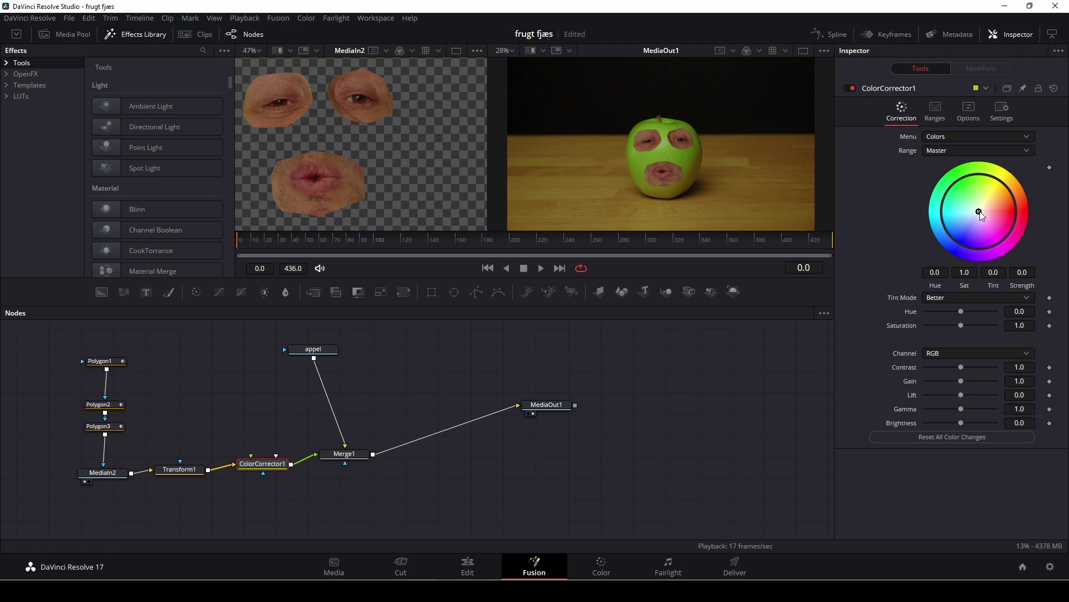
drag(981, 212, 967, 196)
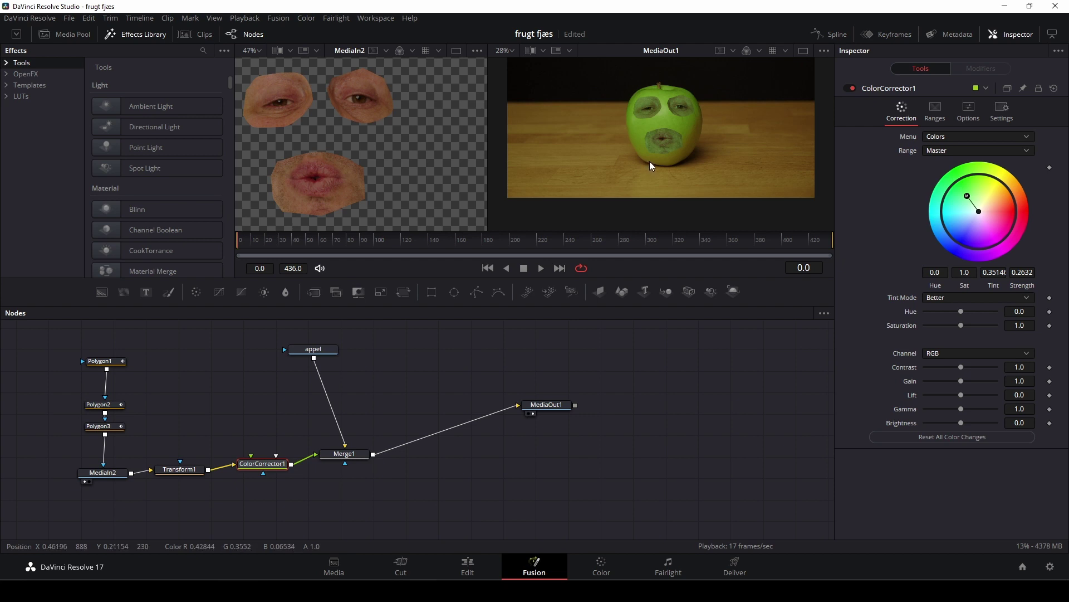
scroll(650, 160, up, 2)
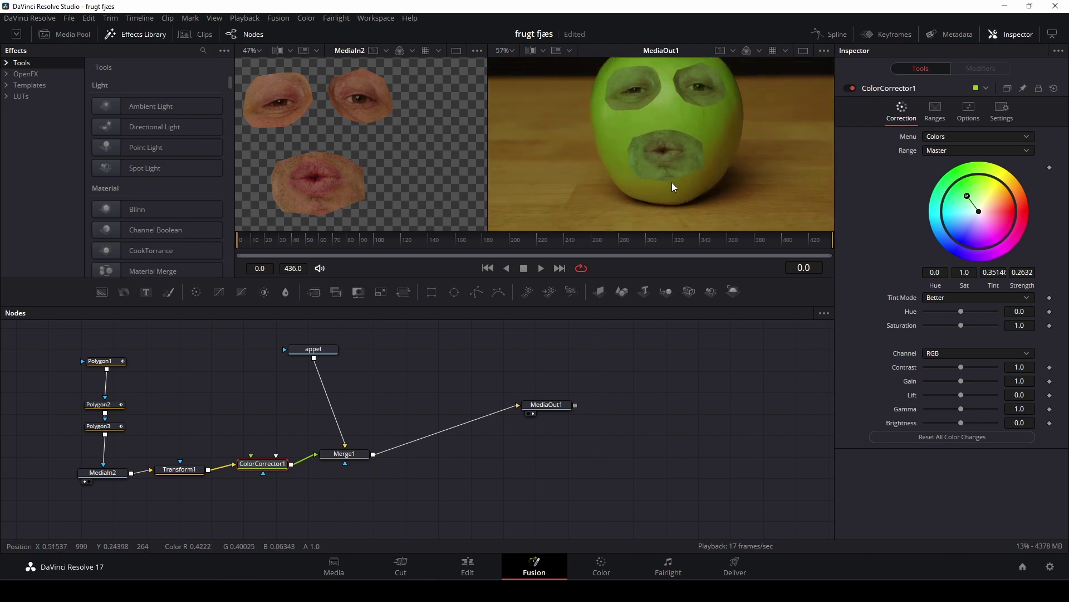
drag(967, 196, 971, 196)
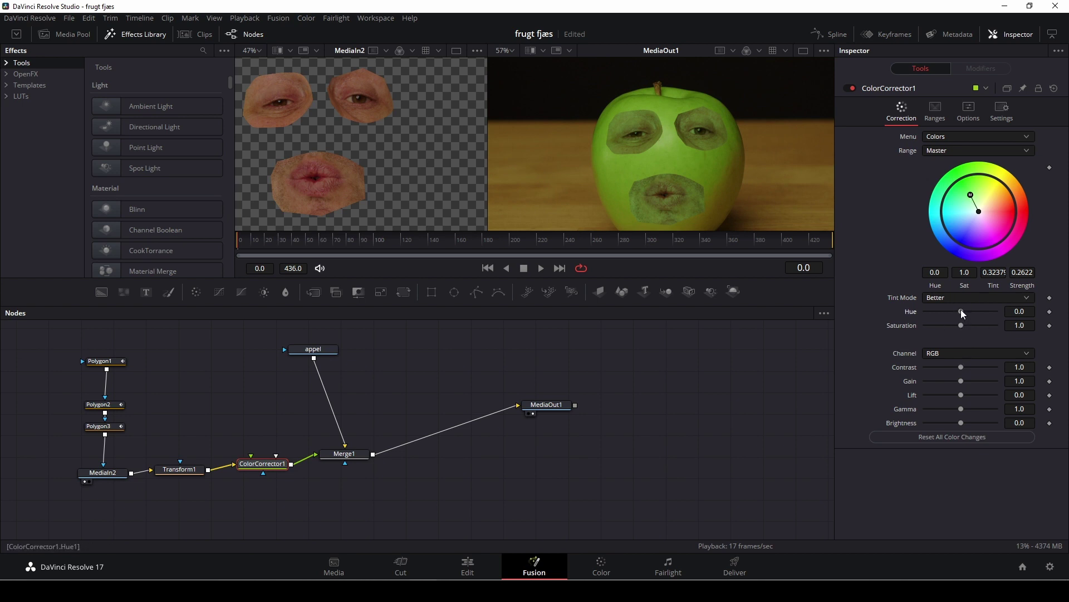
drag(960, 311, 956, 328)
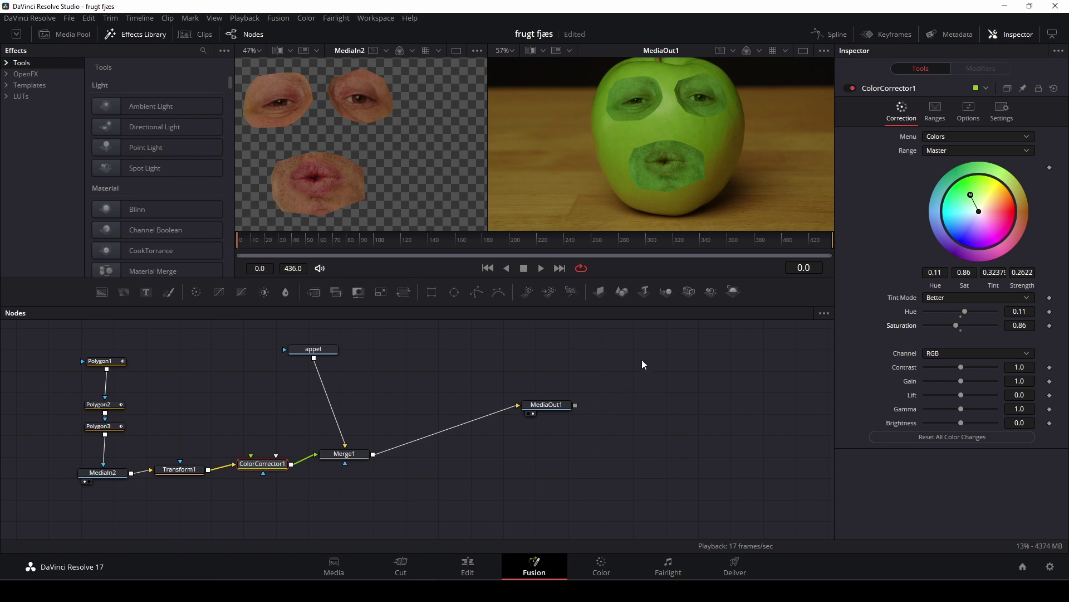
- Raise Soft Edge on Polygon1, Polygon2 and Polygon3 (0.0441), adjusting border width on the first eye
click(110, 362)
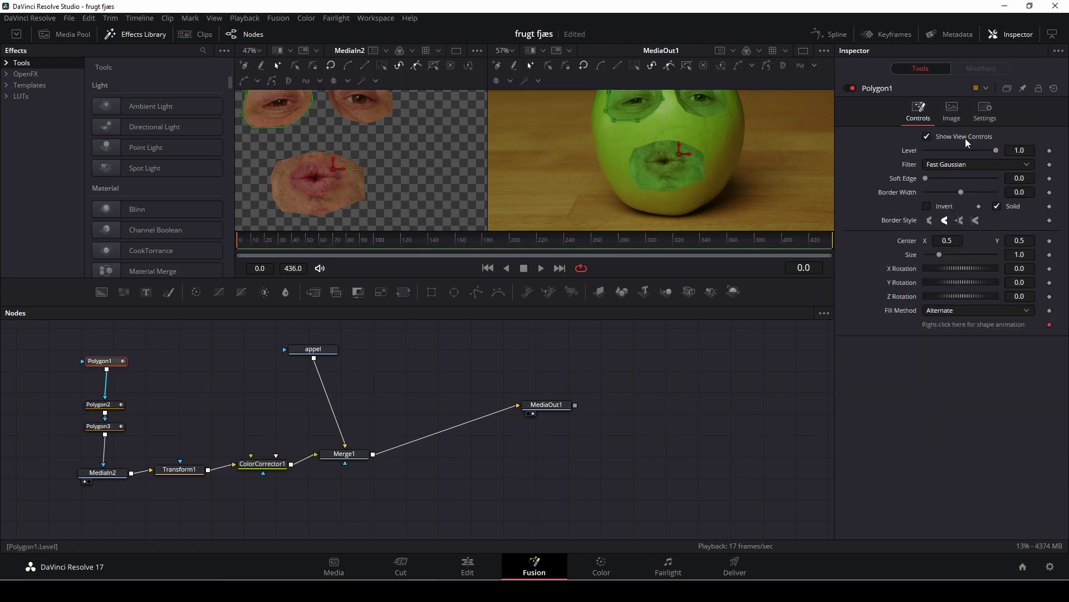
drag(927, 177, 937, 176)
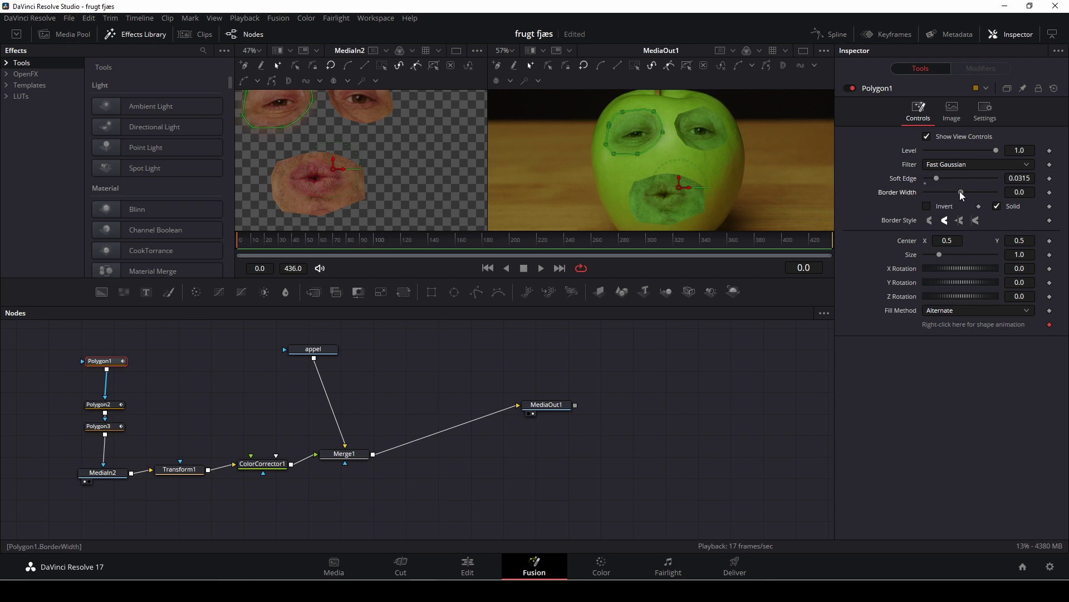
mouse_move(960, 192)
mouse_down()
mouse_move(974, 191)
mouse_move(961, 196)
mouse_up()
click(105, 404)
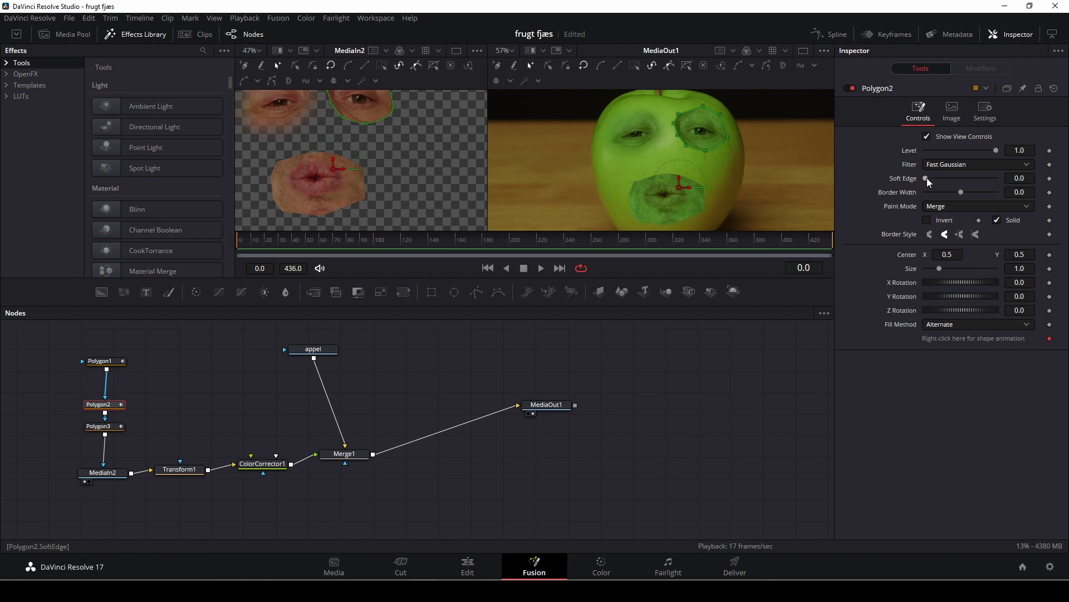
drag(927, 177, 961, 198)
click(100, 426)
drag(924, 178, 954, 192)
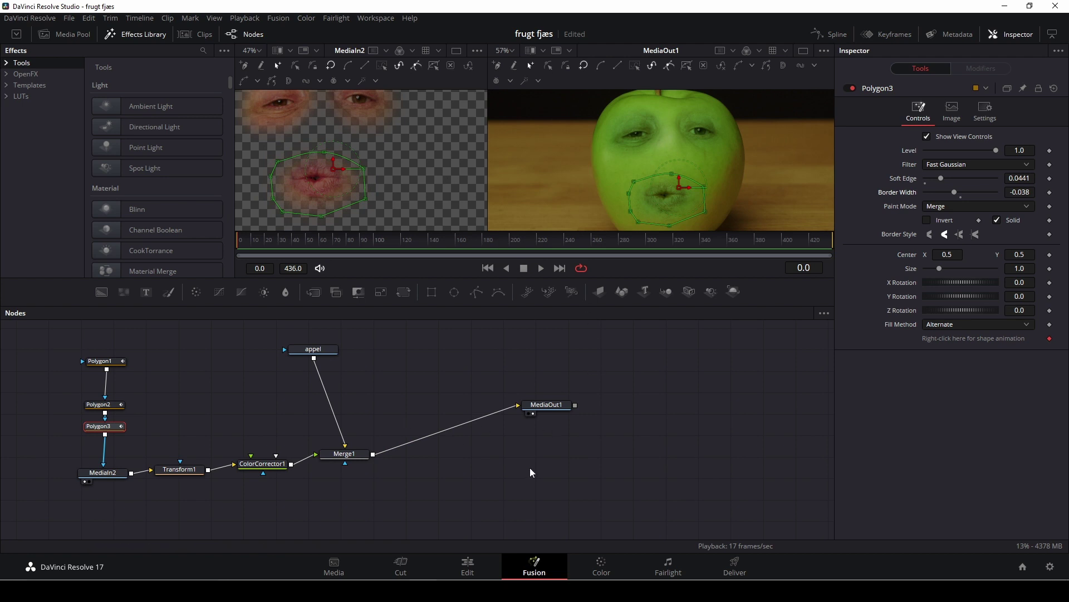
- Align the appel node directly above Merge1, save the project, and close Merge1's context menu unchanged
drag(323, 352, 353, 353)
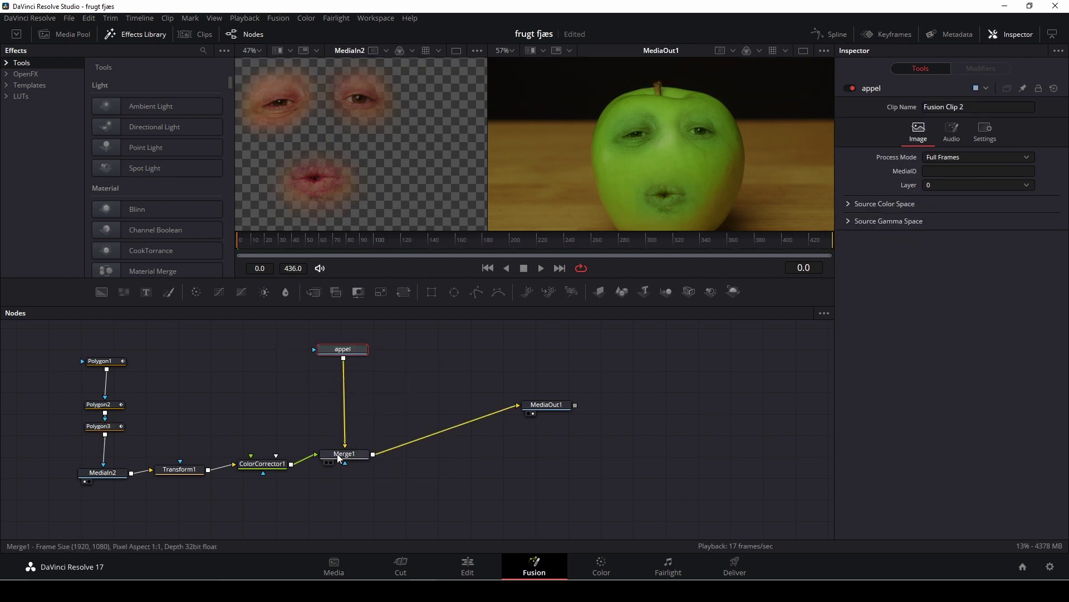
key(ctrl+s)
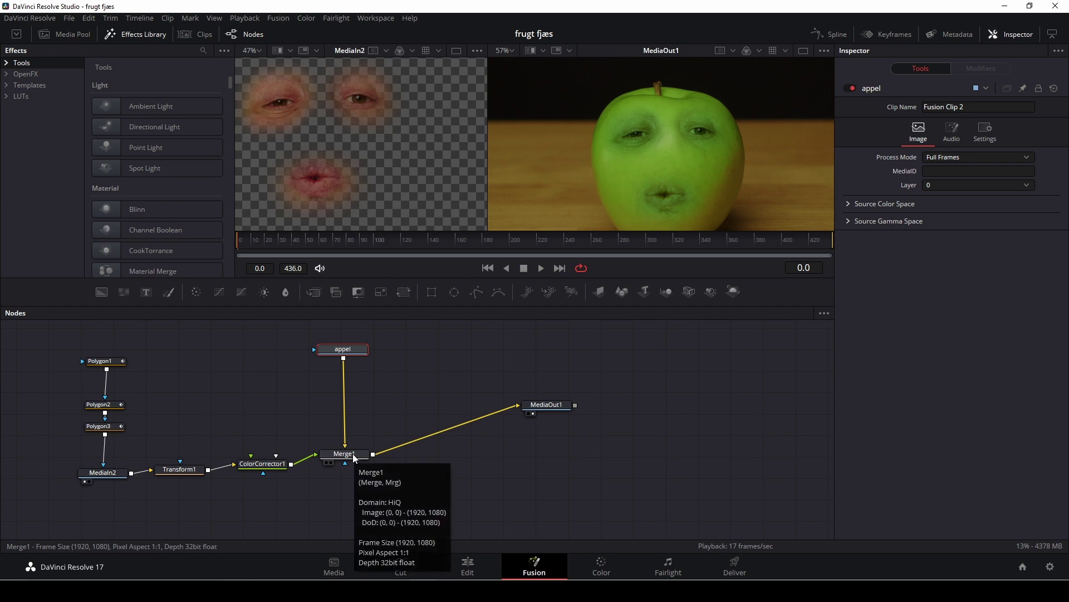
right_click(354, 458)
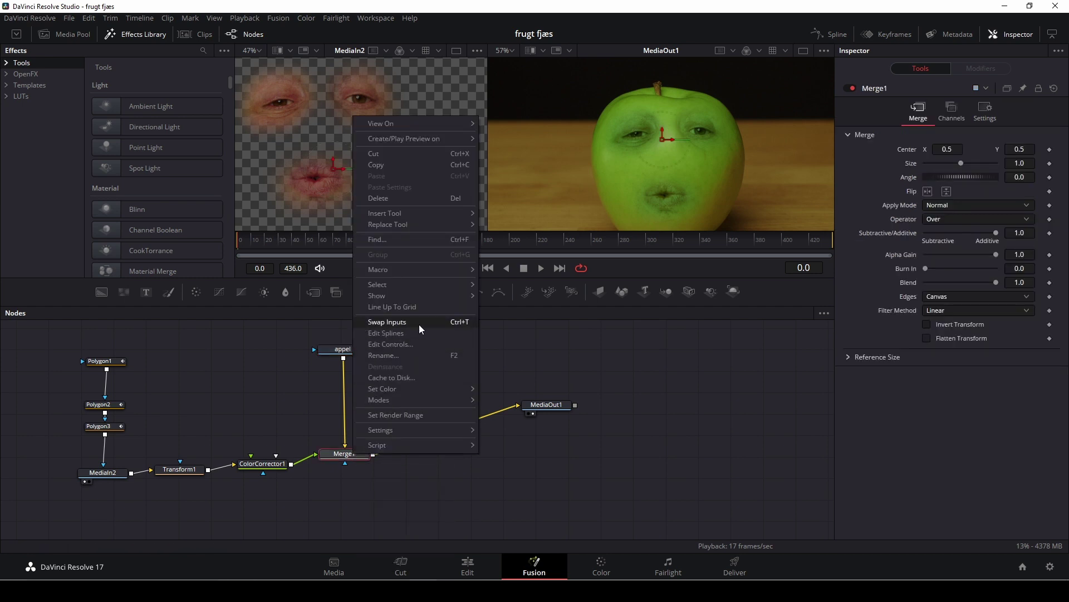
click(540, 344)
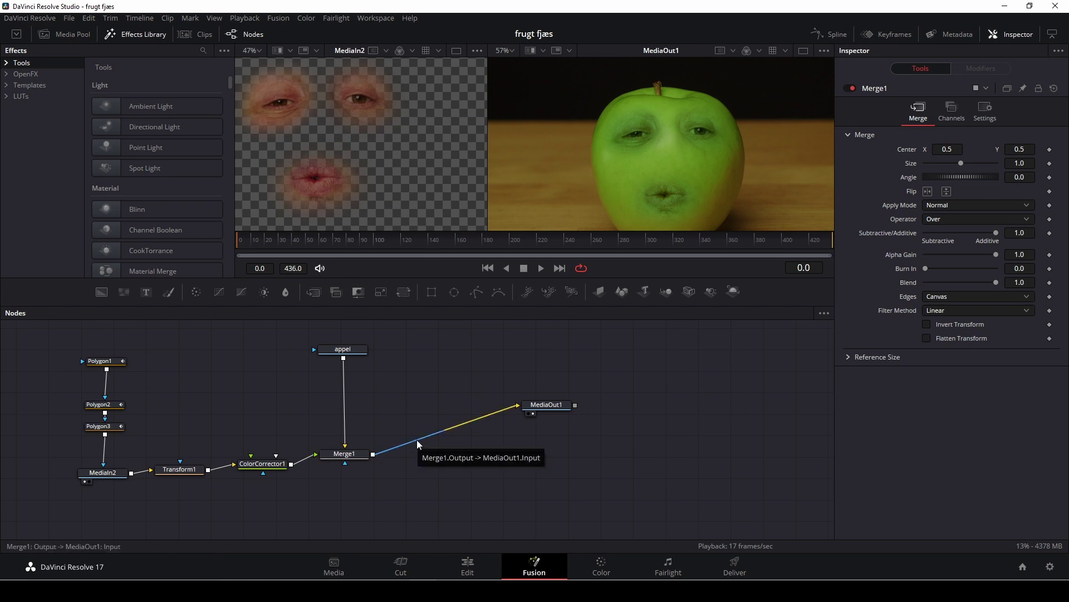
- Reposition the MediaOut1 node lower and to the right, closer in line with Merge1
drag(548, 405, 556, 438)
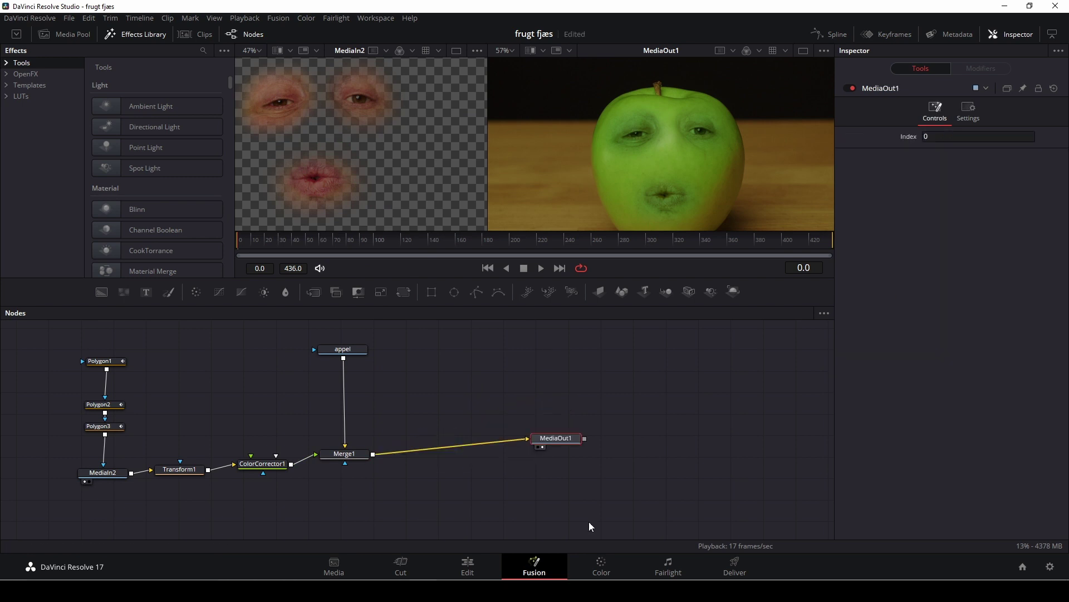